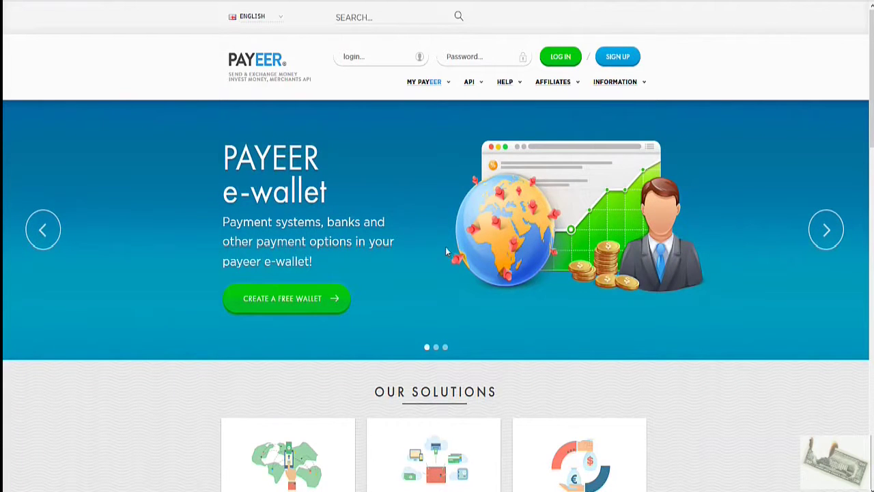
- Choose SIGN UP on the Payeer homepage to reach the Almost Ready registration form
click(616, 57)
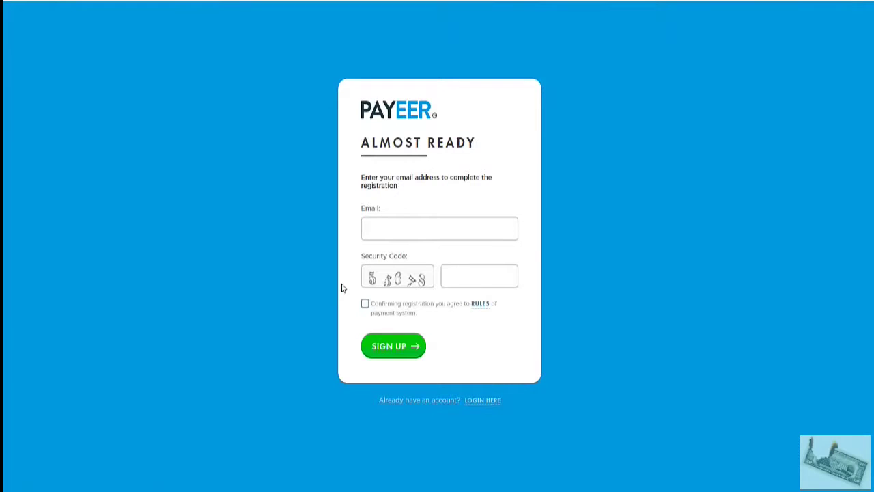
- Switch to the login form and enter the account's login name
click(401, 348)
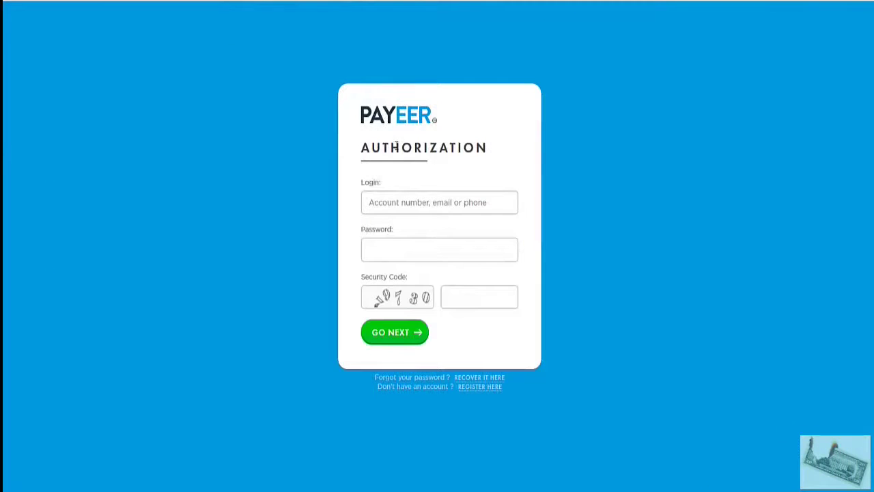
click(423, 202)
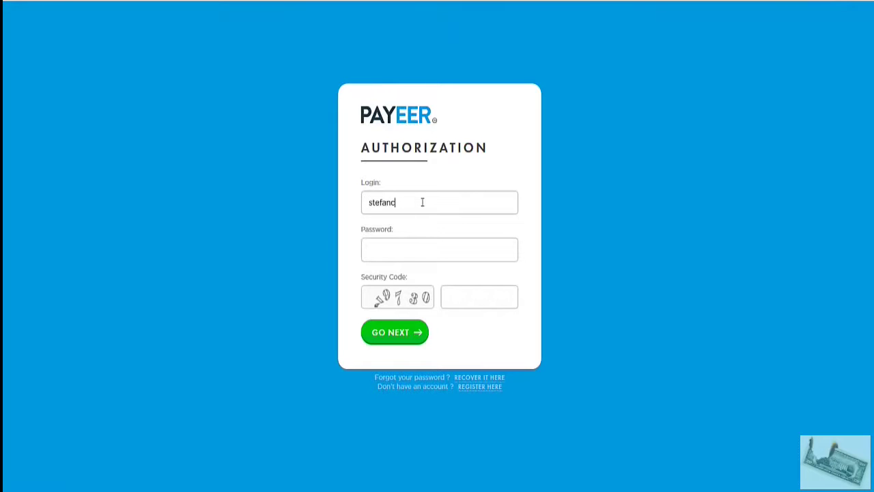
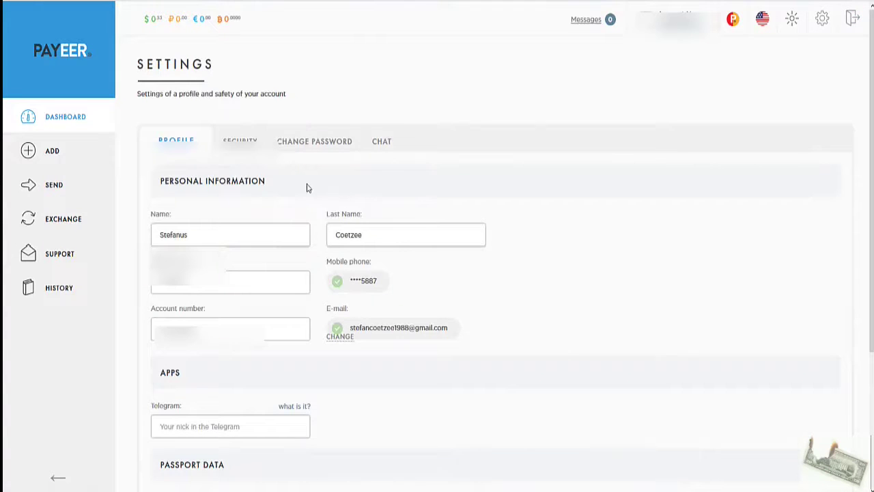
- Scroll through the profile's Personal Information and Passport Data sections
scroll(267, 203, down, 3)
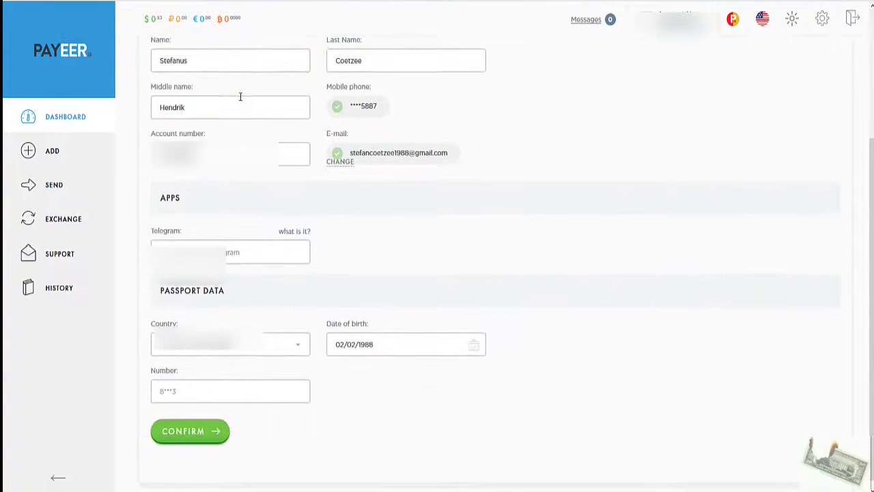
scroll(290, 147, up, 1)
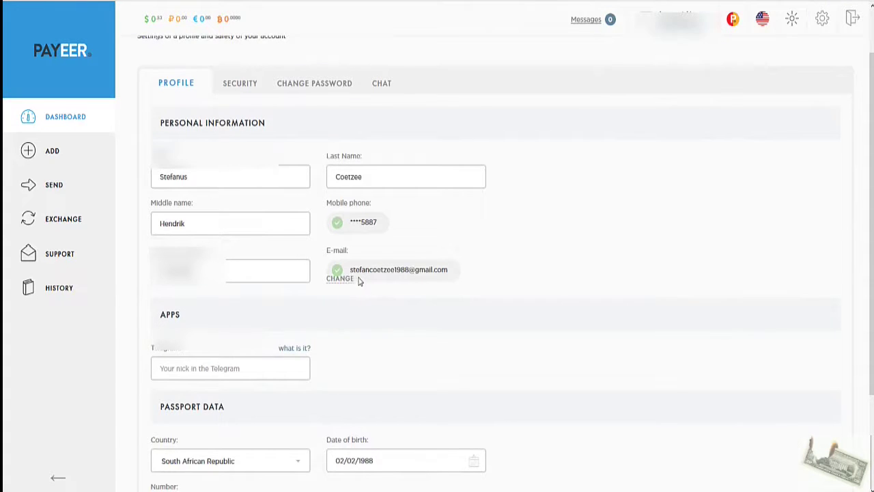
scroll(342, 280, down, 2)
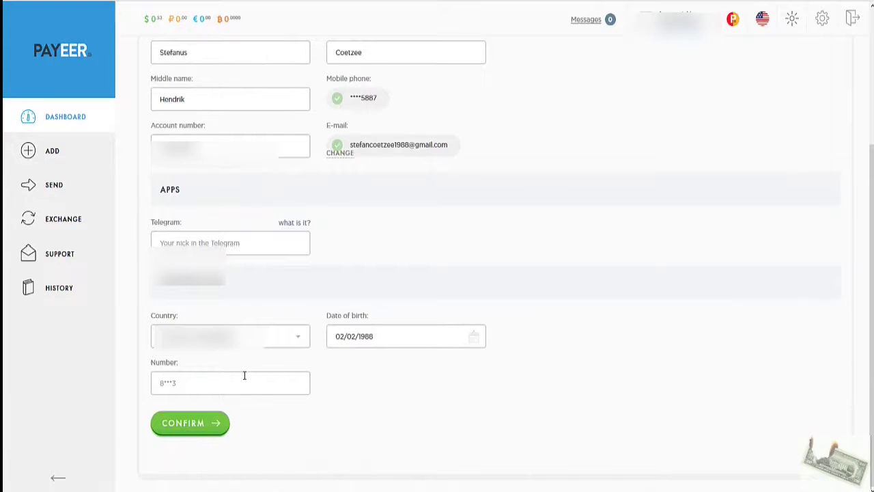
scroll(348, 429, up, 3)
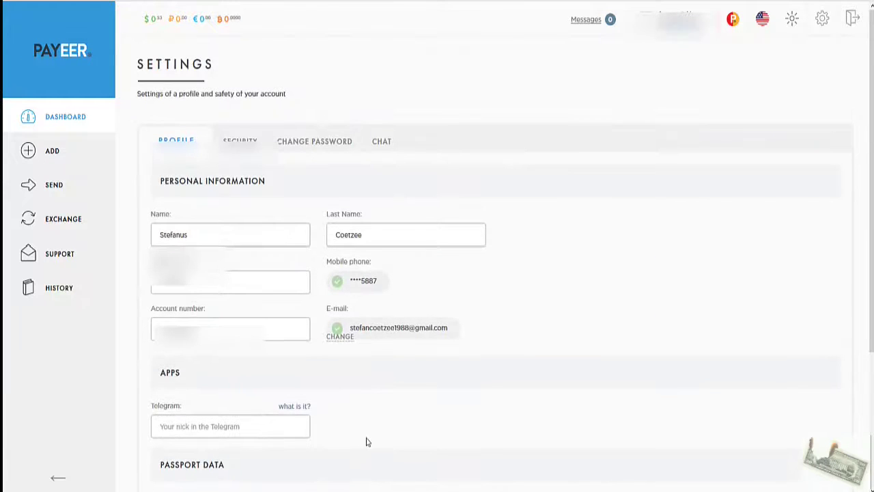
scroll(364, 439, down, 3)
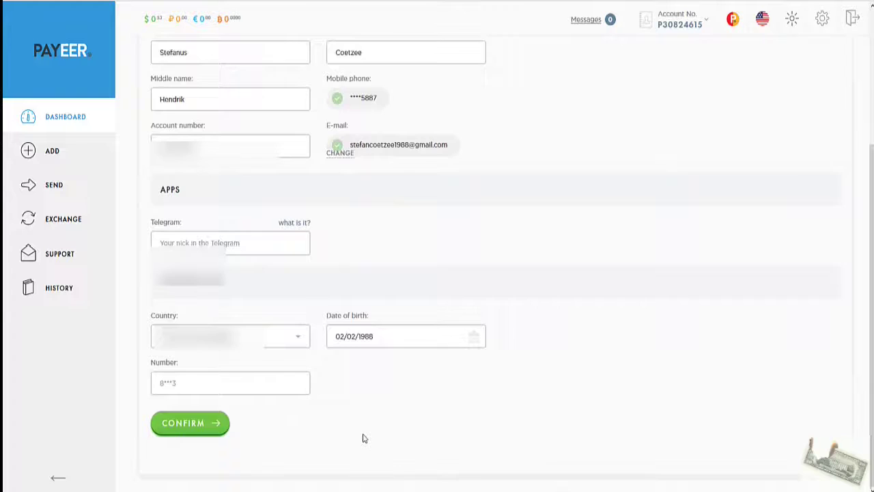
scroll(364, 439, up, 3)
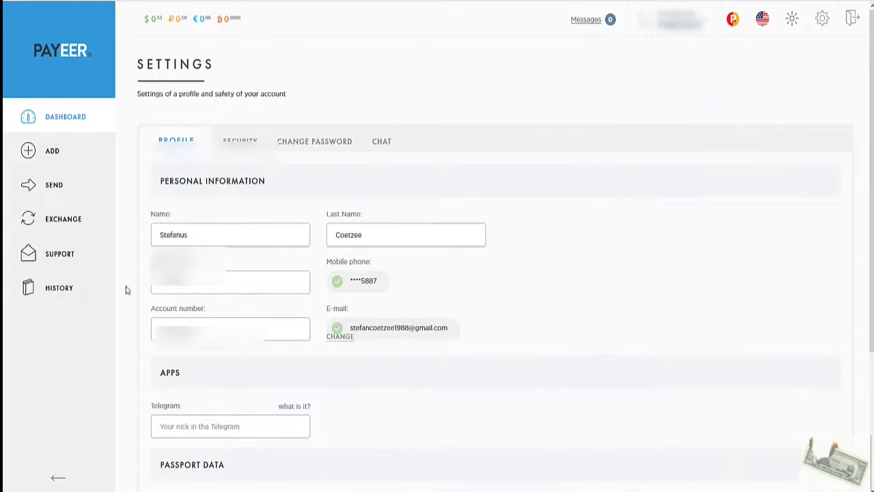
- From the Dashboard's ADD page, create a 1 USD top-up invoice and view its payment systems
click(72, 131)
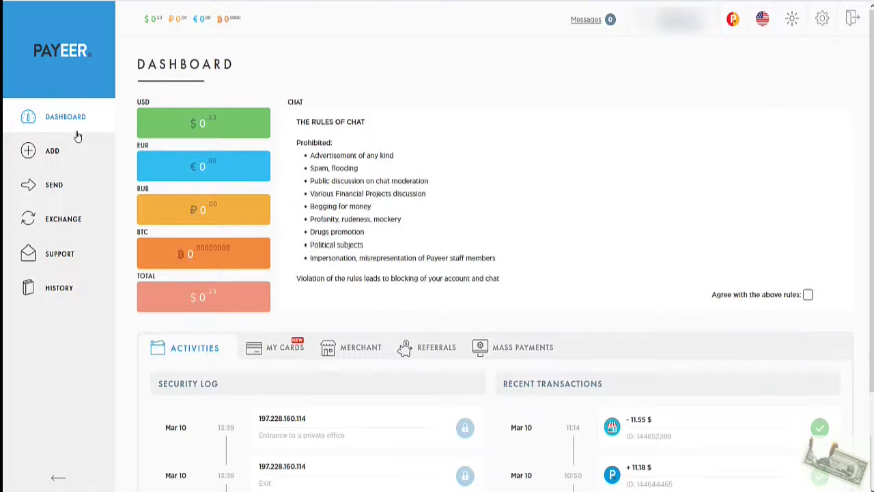
click(73, 156)
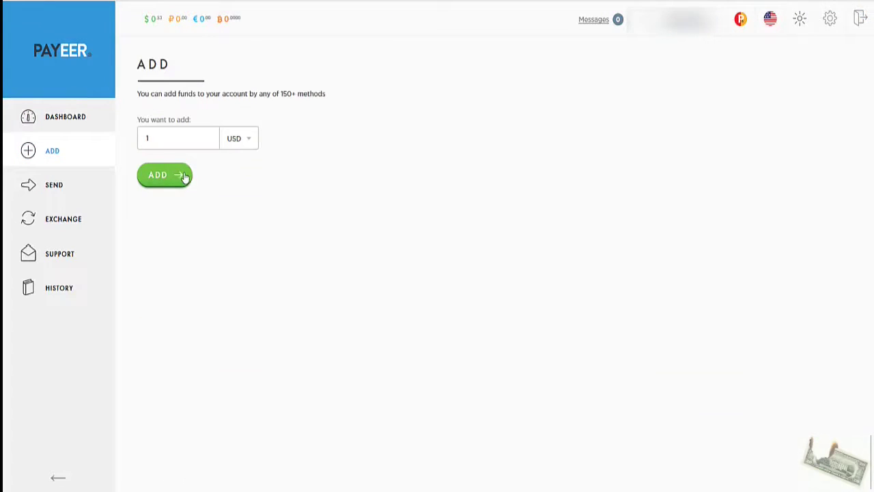
click(184, 175)
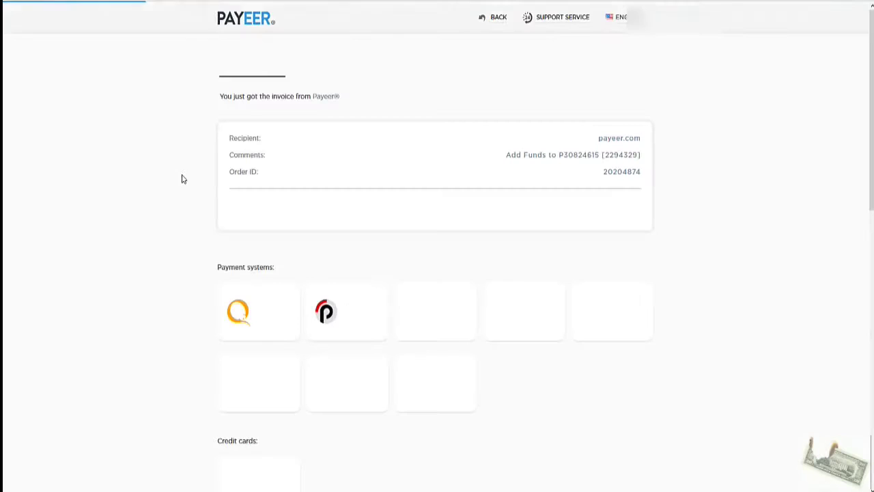
scroll(188, 214, down, 3)
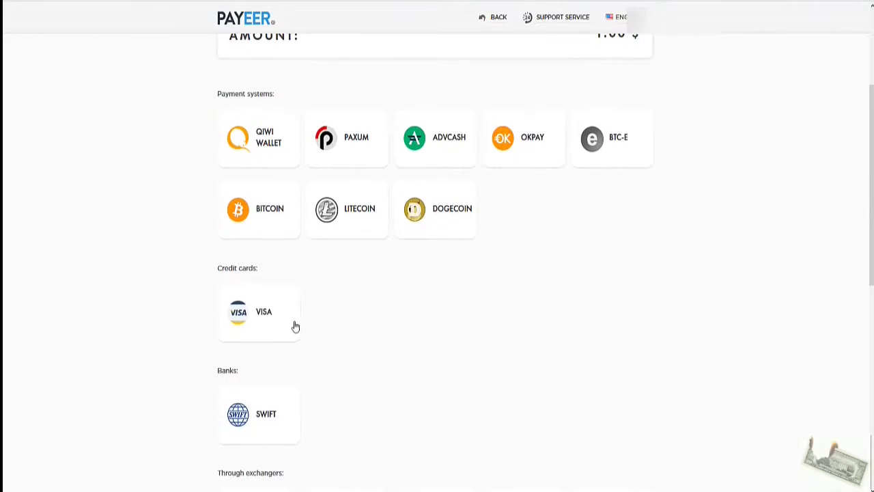
mouse_move(259, 312)
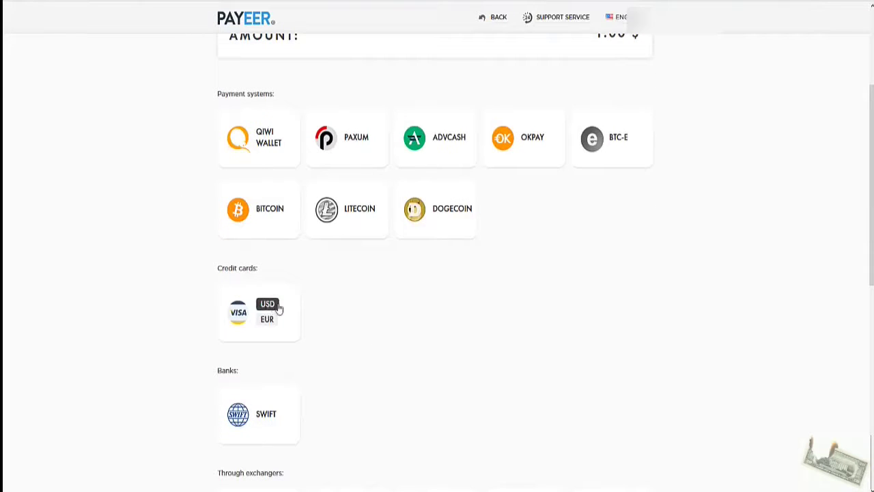
- Pay the invoice by VISA card in USD and scroll the Confirm page
click(273, 306)
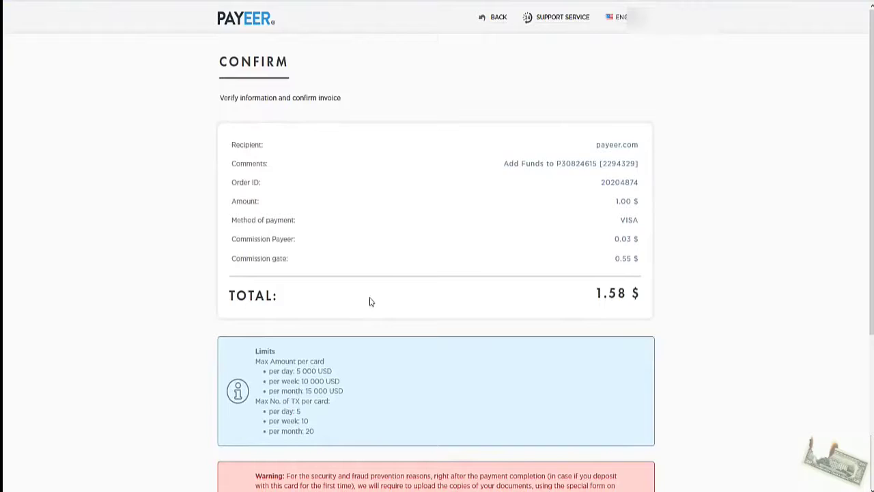
scroll(370, 298, down, 3)
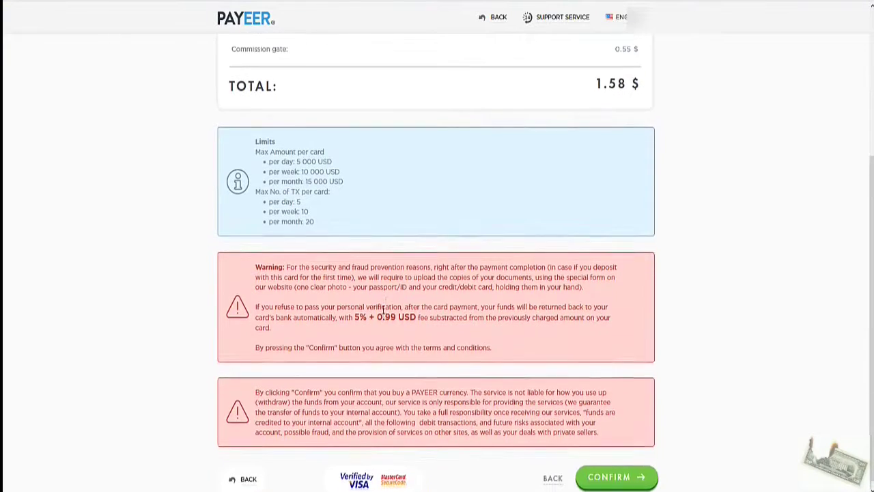
scroll(383, 309, up, 2)
scroll(493, 338, up, 3)
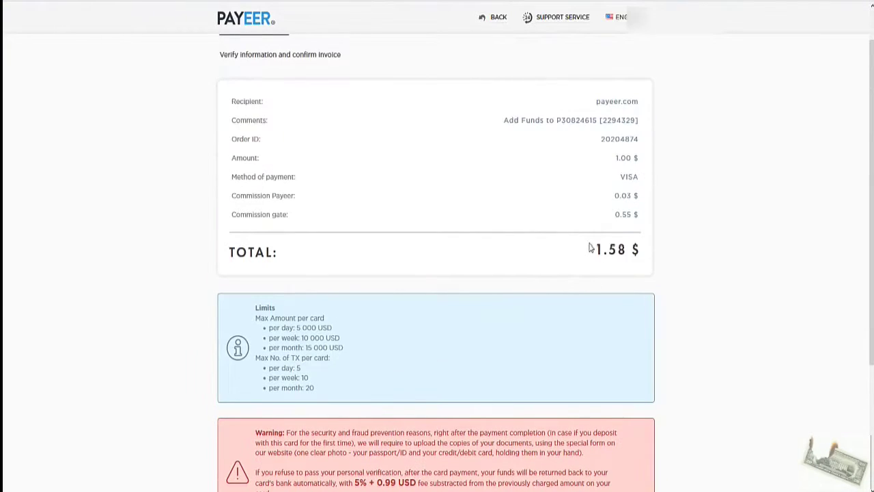
- Highlight the 1.58 $ total, the Commission gate amount and the 0.03 $ Payeer commission
drag(603, 249, 649, 250)
click(607, 213)
mouse_move(630, 214)
mouse_down()
mouse_move(641, 215)
mouse_move(600, 196)
mouse_up()
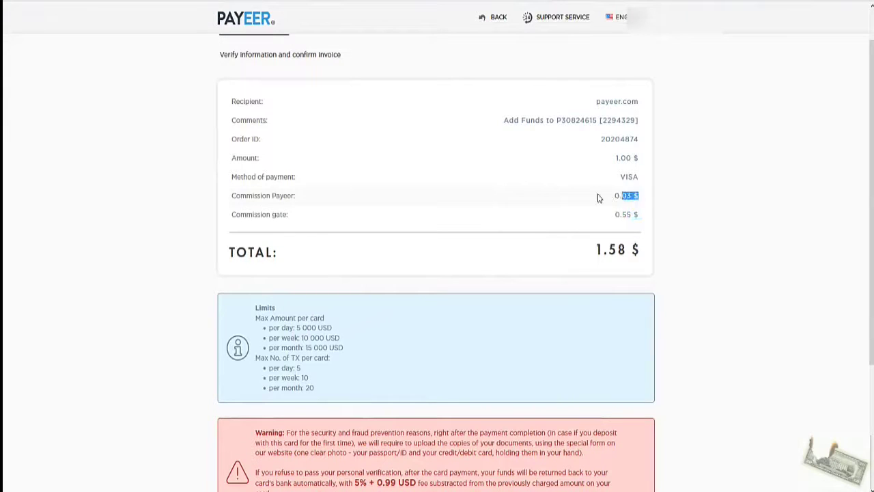
click(599, 196)
scroll(601, 194, down, 3)
scroll(478, 256, up, 3)
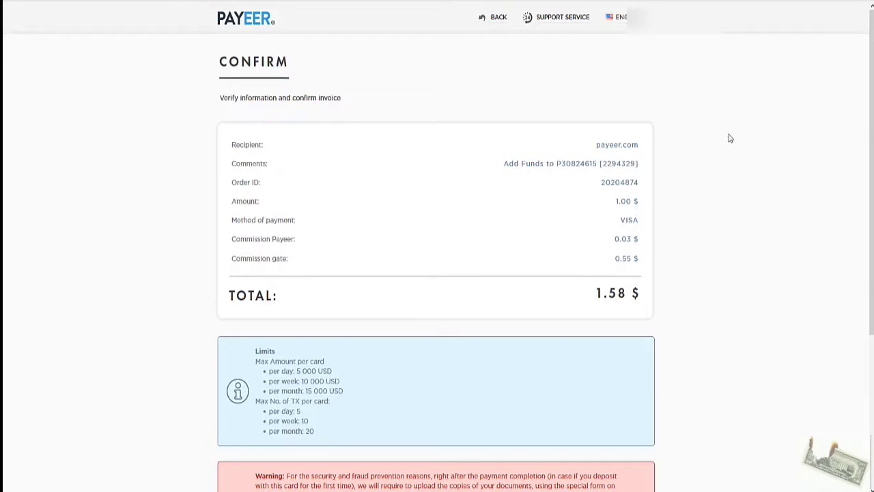
- Go BACK from the Confirm page to the dashboard without paying
click(494, 21)
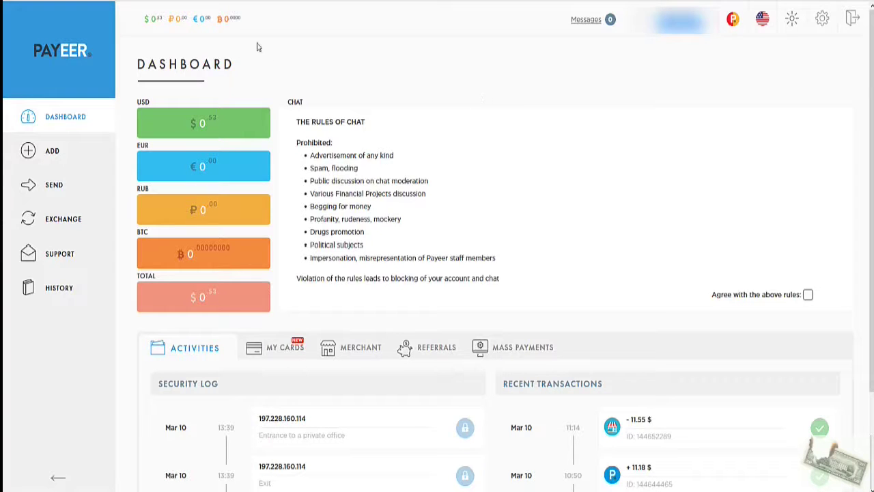
scroll(237, 171, down, 2)
scroll(236, 171, down, 2)
scroll(289, 200, up, 4)
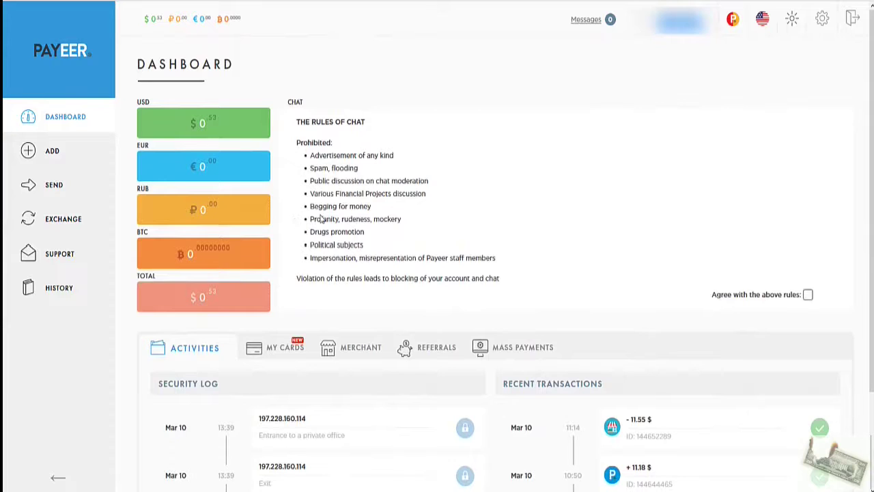